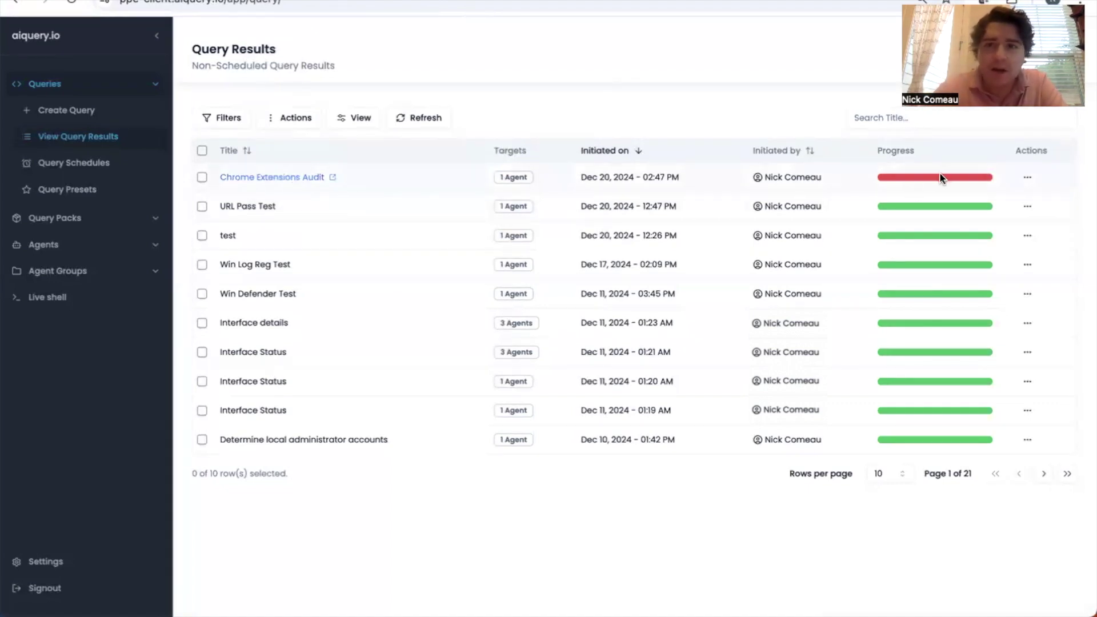
- View the details of the Chrome Extensions Audit query, examine its SQL, and close the overview
mouse_move(941, 177)
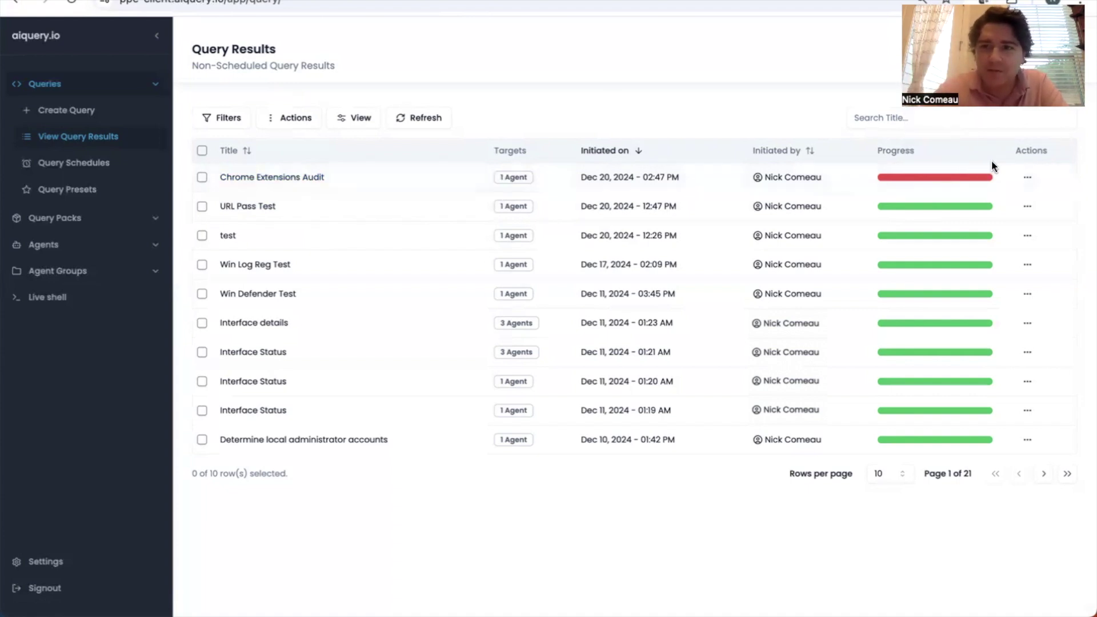
click(1027, 177)
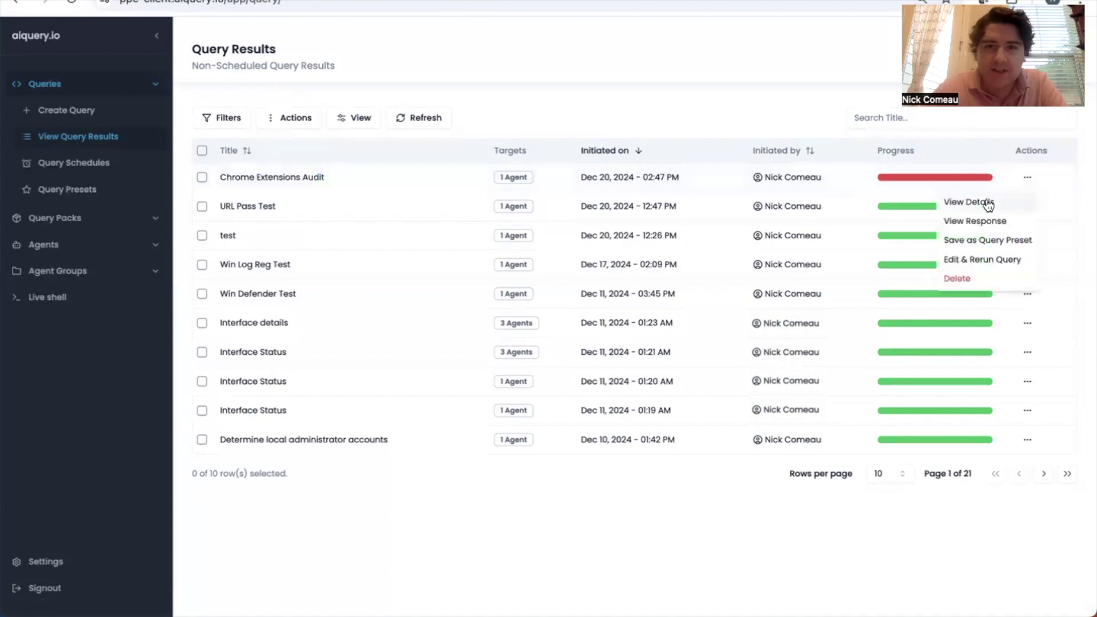
click(988, 203)
drag(599, 316, 447, 296)
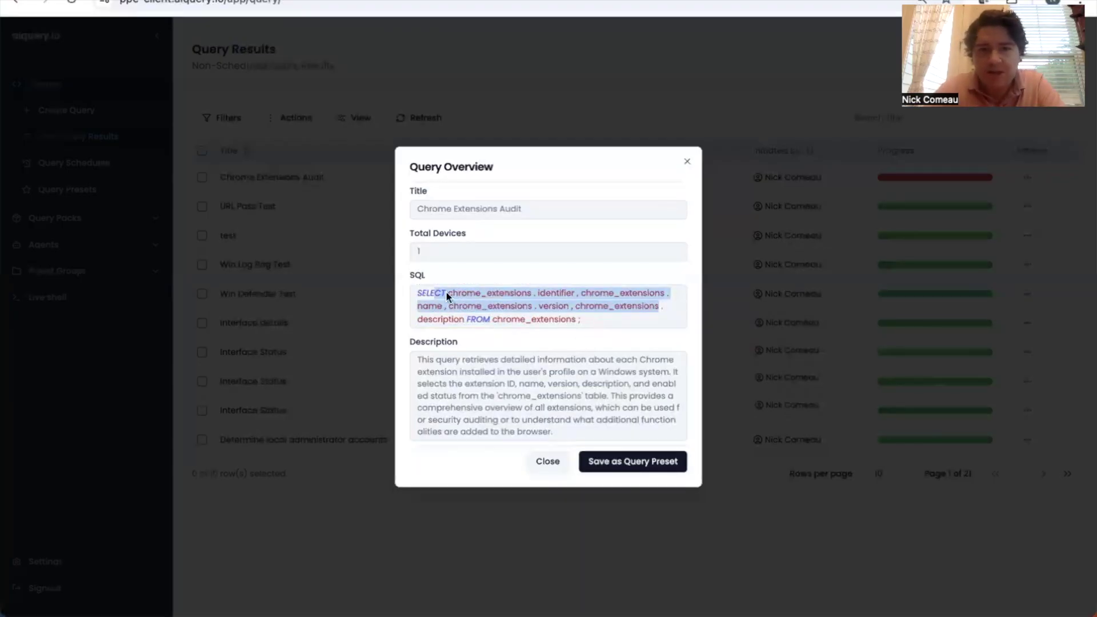
click(620, 329)
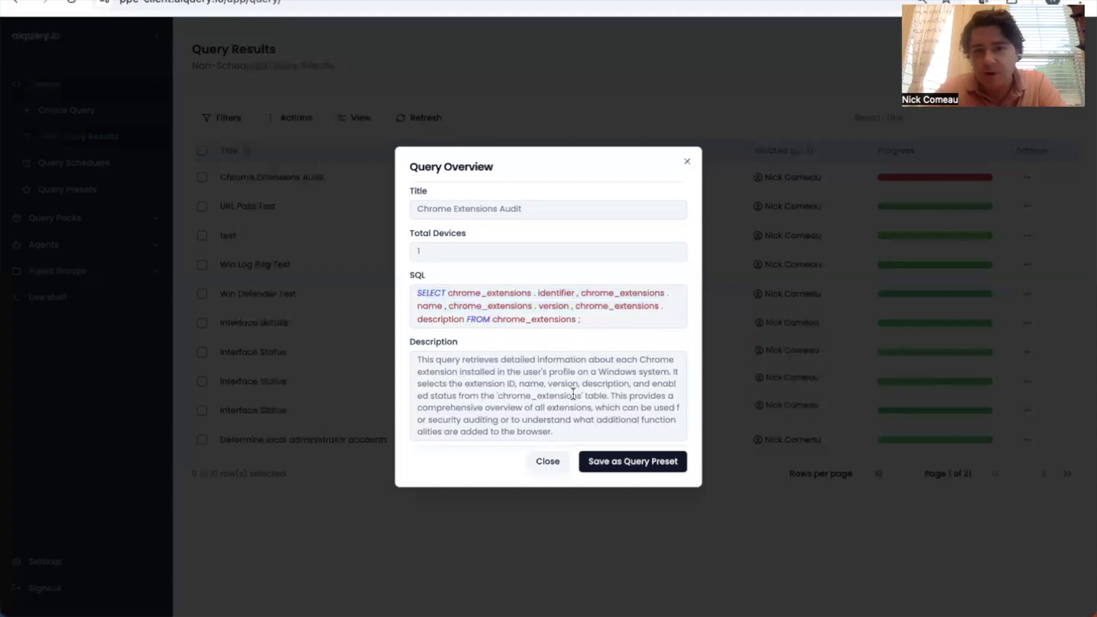
click(548, 463)
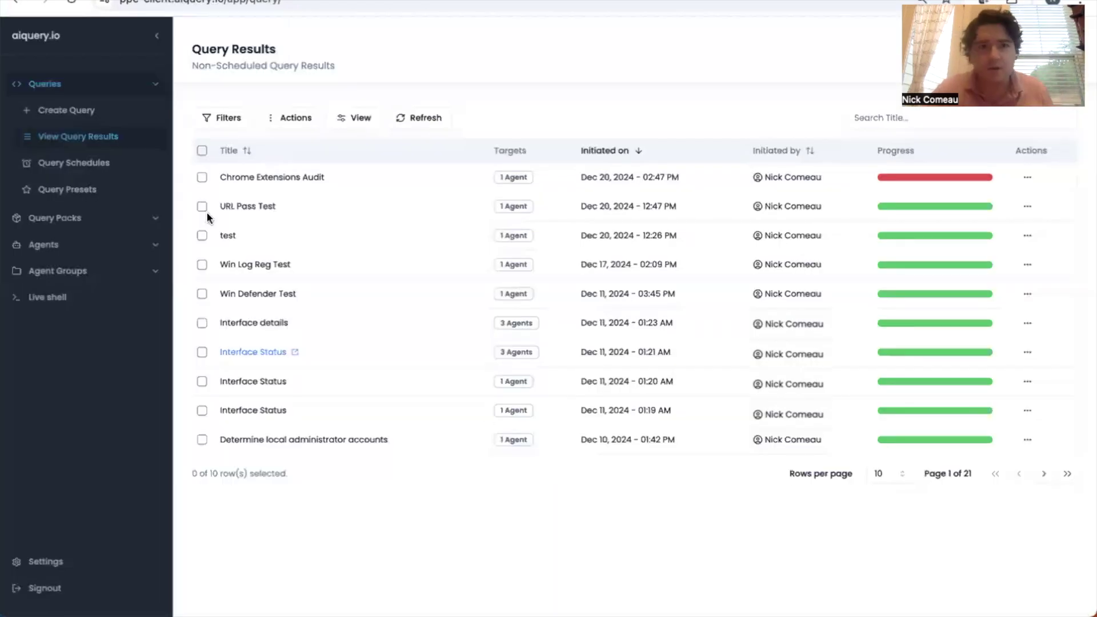
- Open the Chrome Extensions Audit results and examine the EC2-WinServ device's status and failure message
click(275, 178)
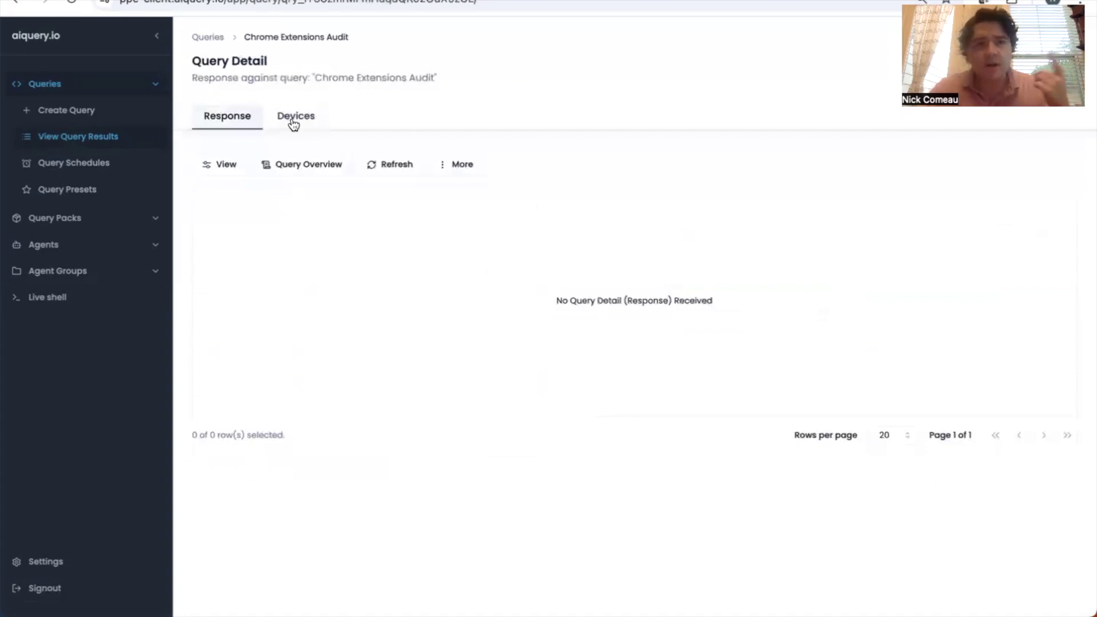
click(293, 124)
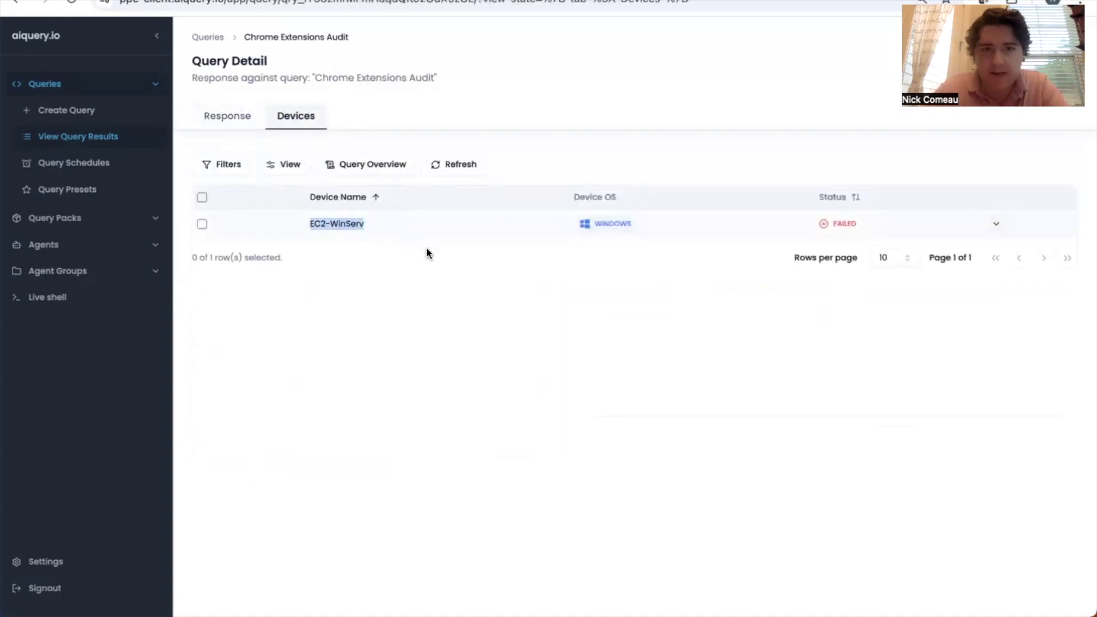
click(388, 274)
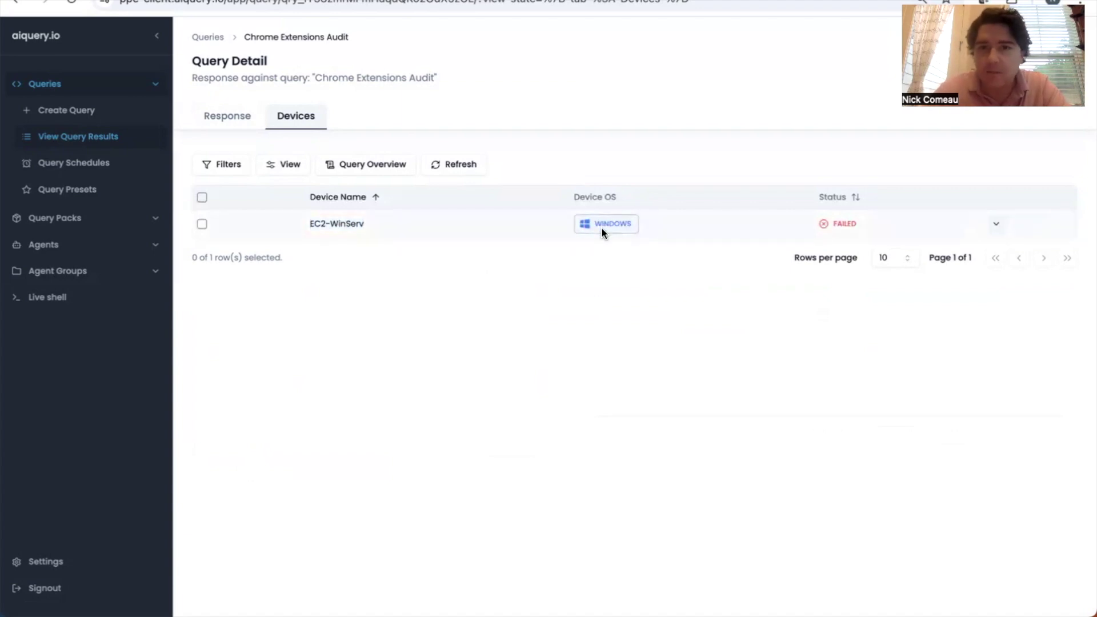
double_click(844, 228)
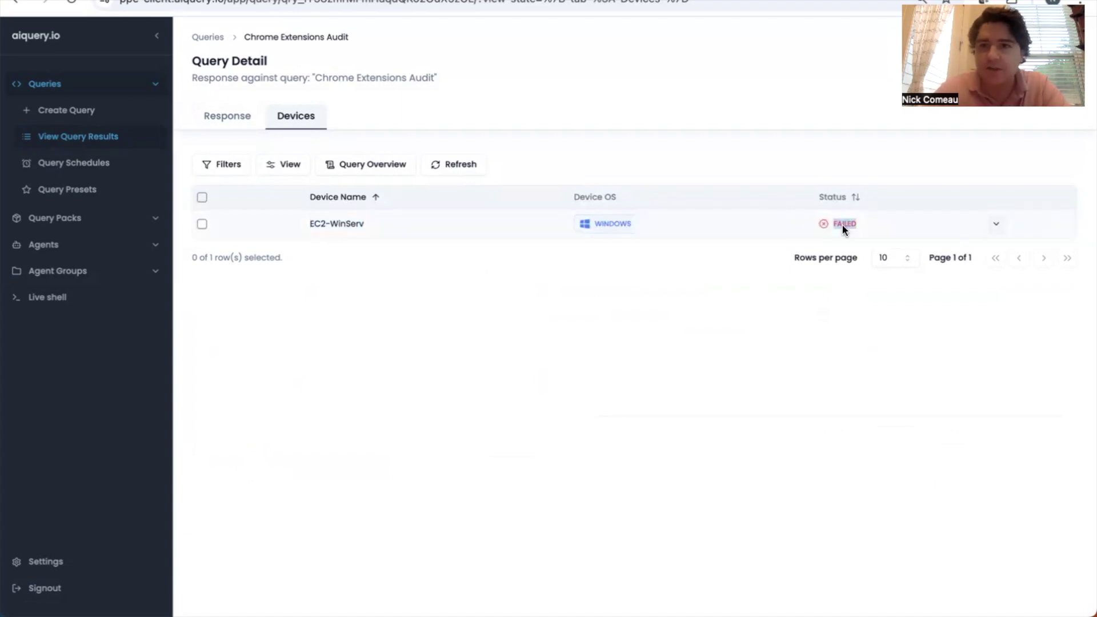
click(952, 225)
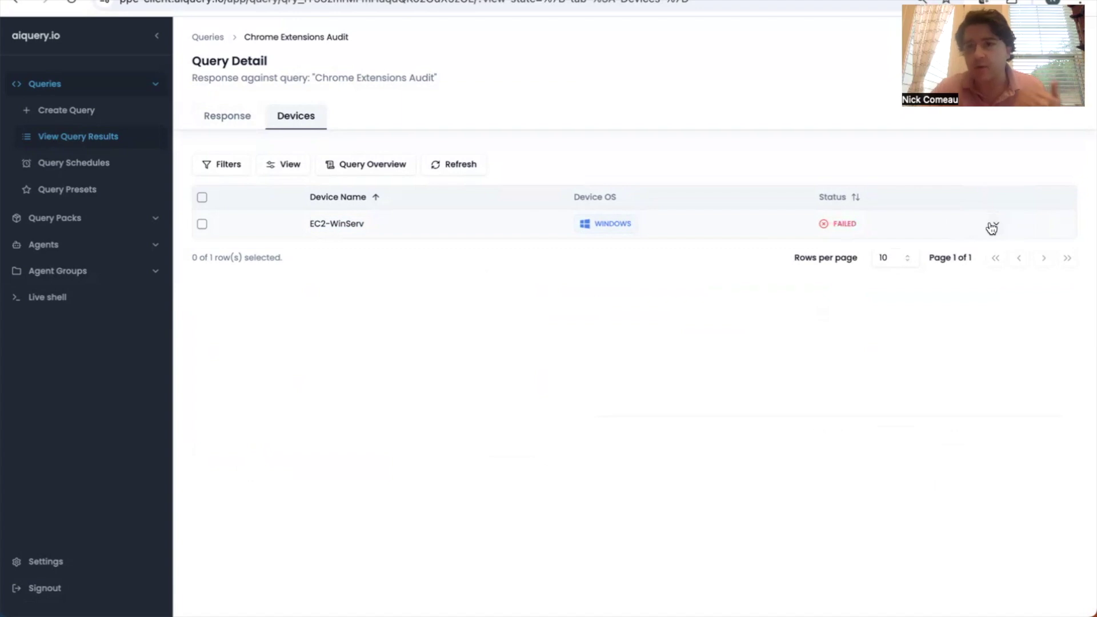
click(993, 225)
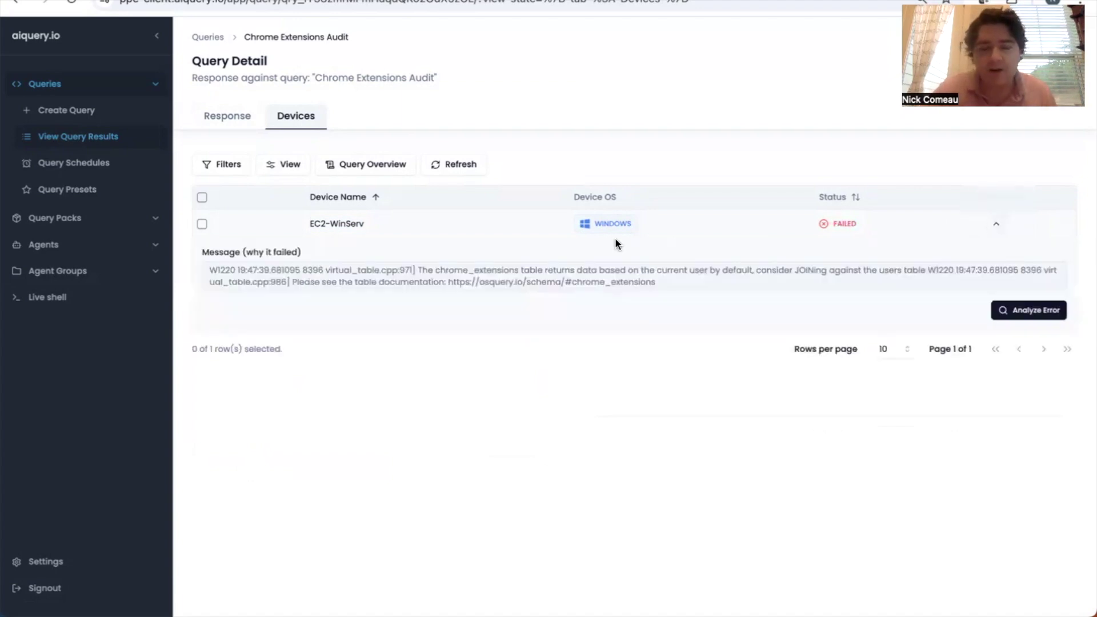
drag(663, 283, 202, 269)
click(575, 353)
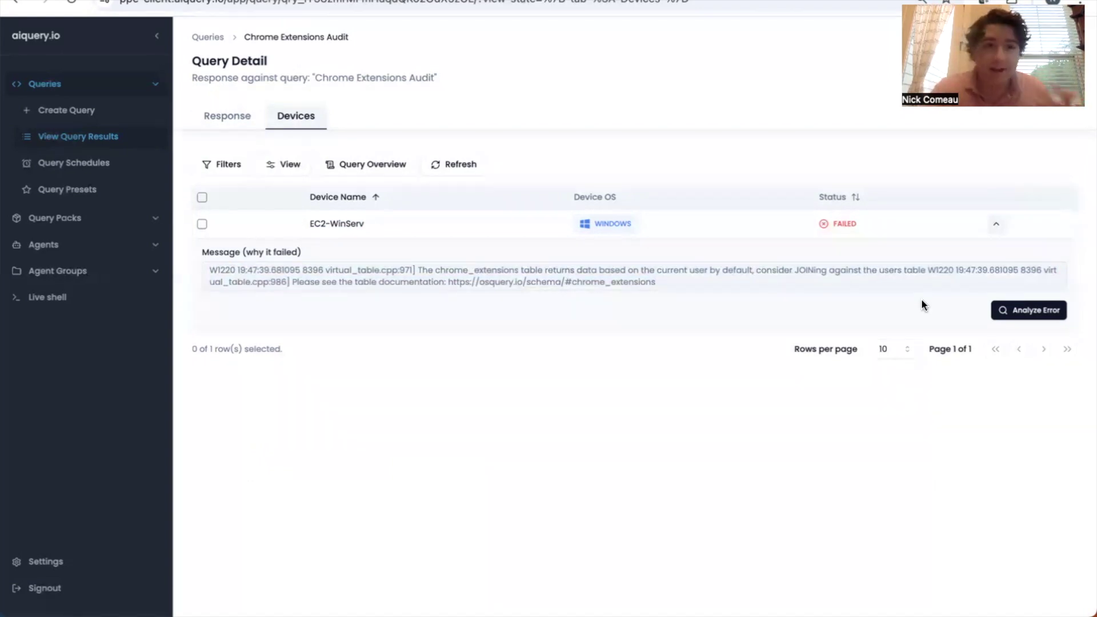
- Analyze the EC2-WinServ query error with AI and read the explanation and suggested fix
click(1025, 314)
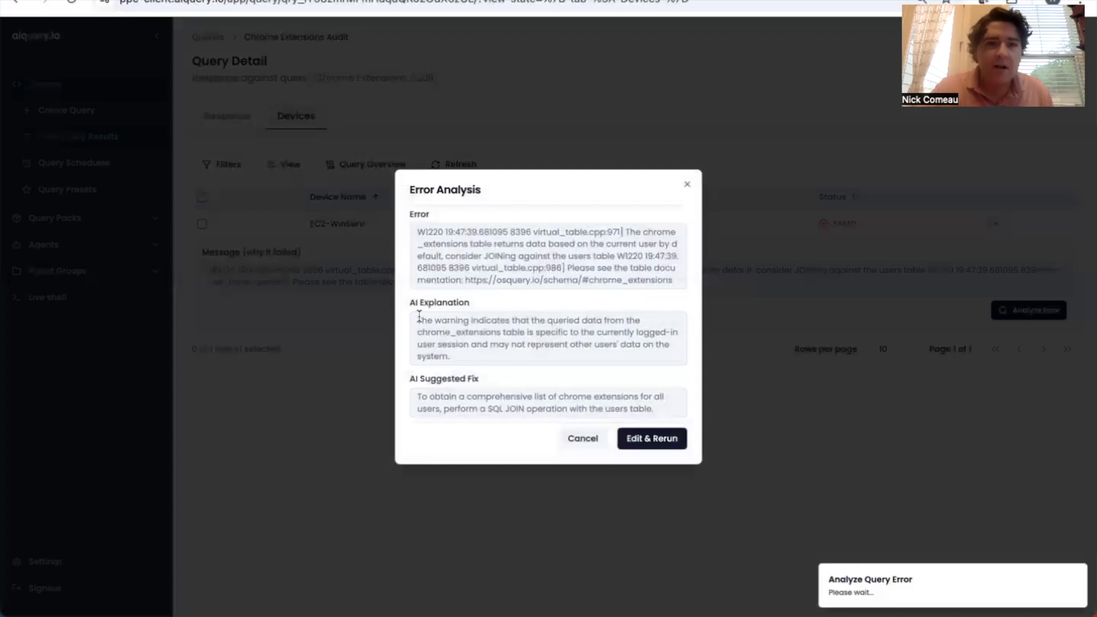
drag(419, 318, 487, 366)
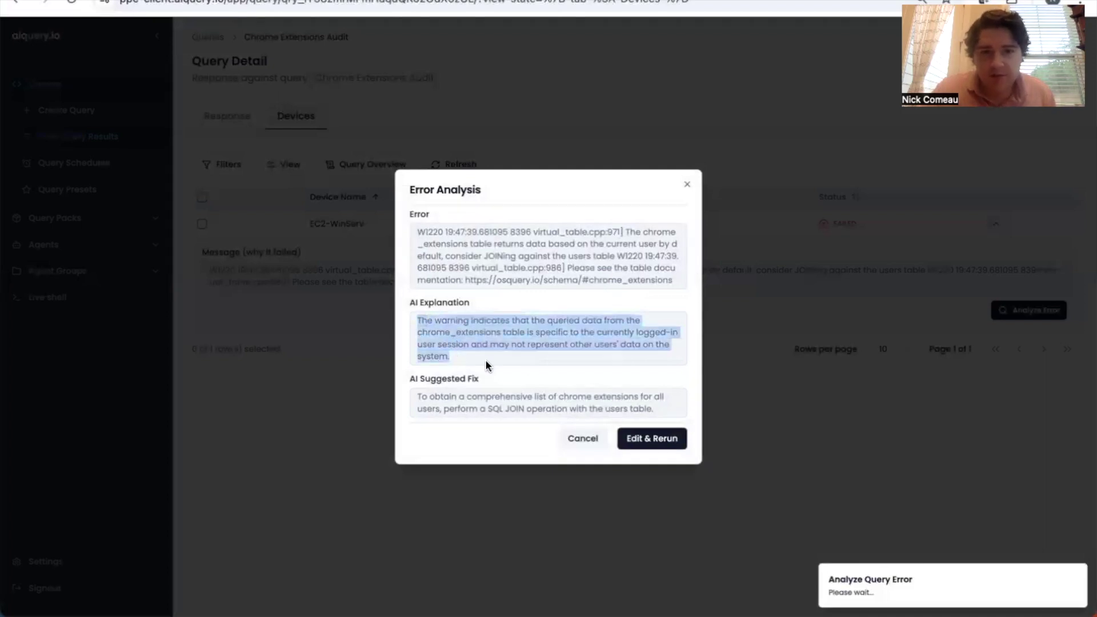
click(534, 367)
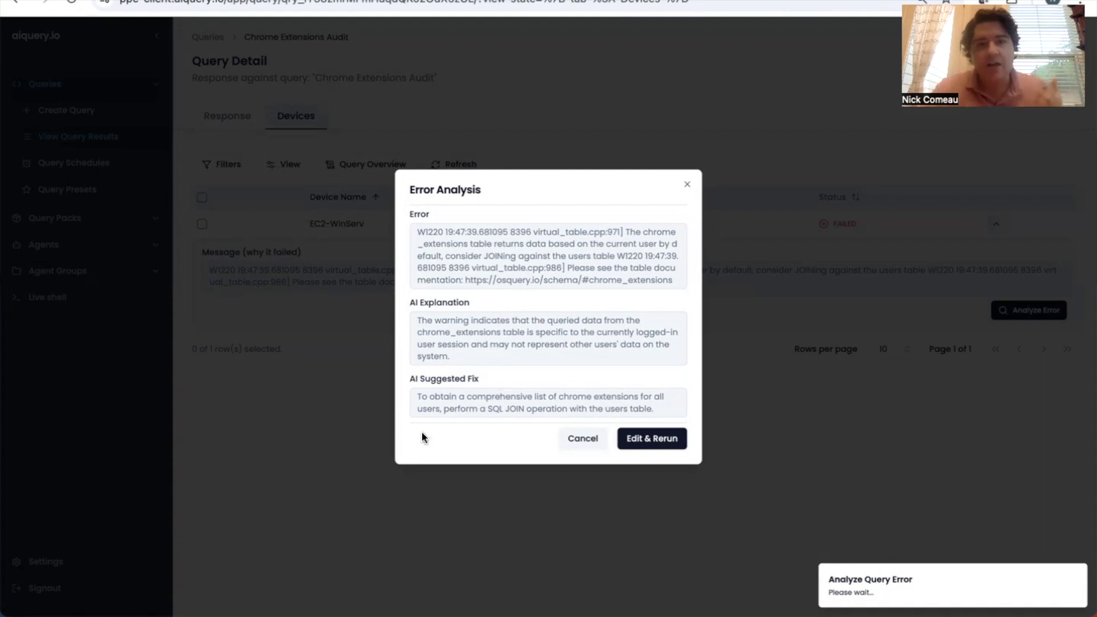
drag(416, 396, 654, 414)
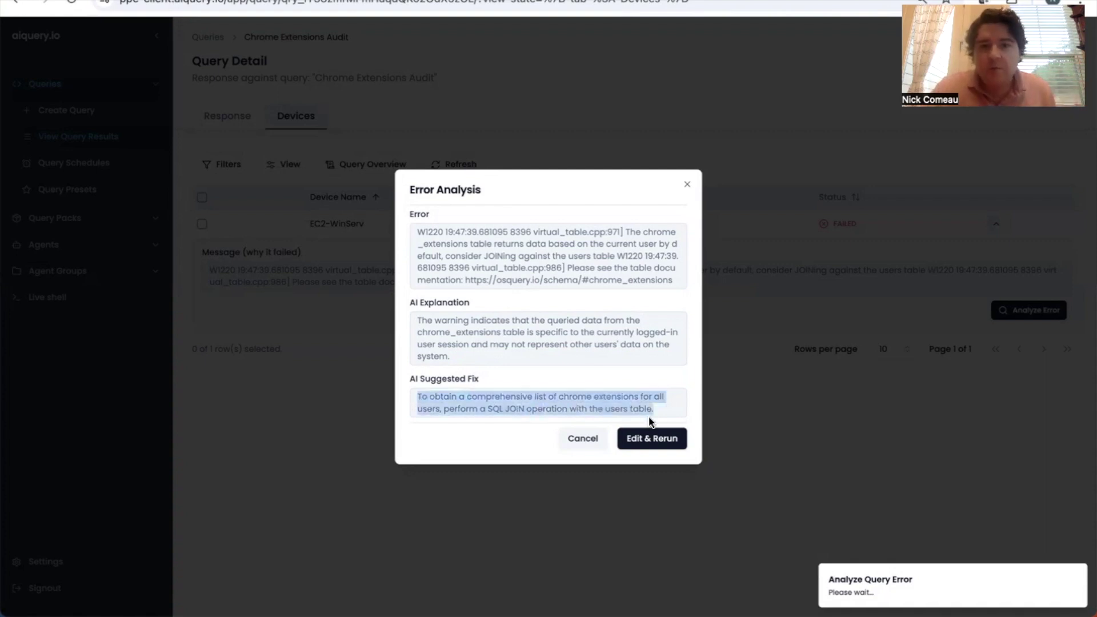
click(660, 412)
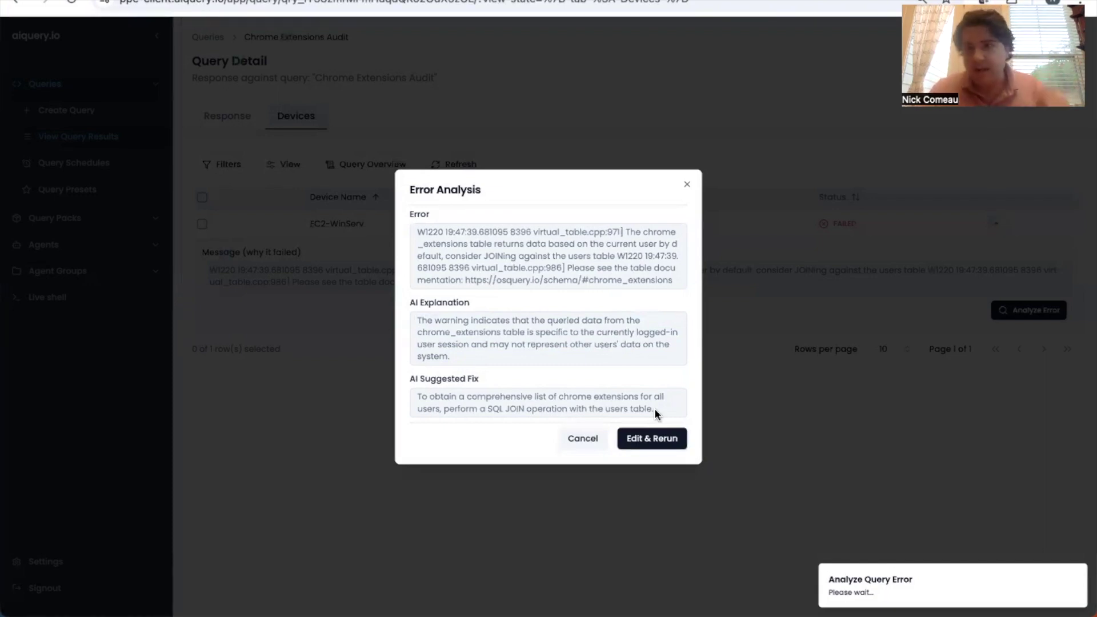
- Open the query for editing and rerun, and refine it with the AI prompt "add in the users table as the primary table"
click(665, 446)
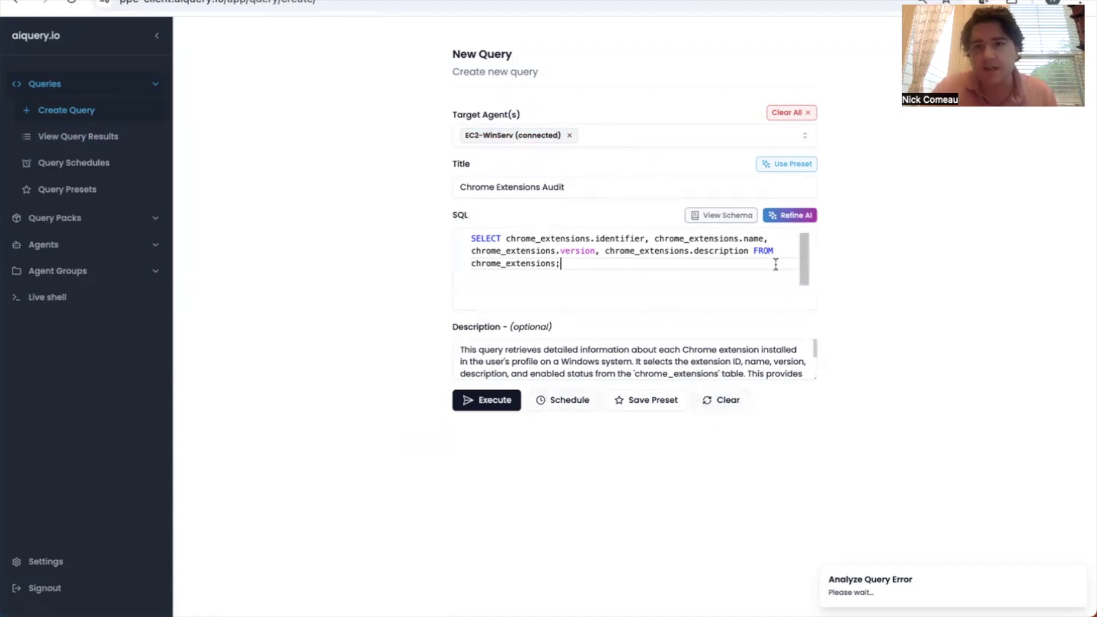
click(803, 218)
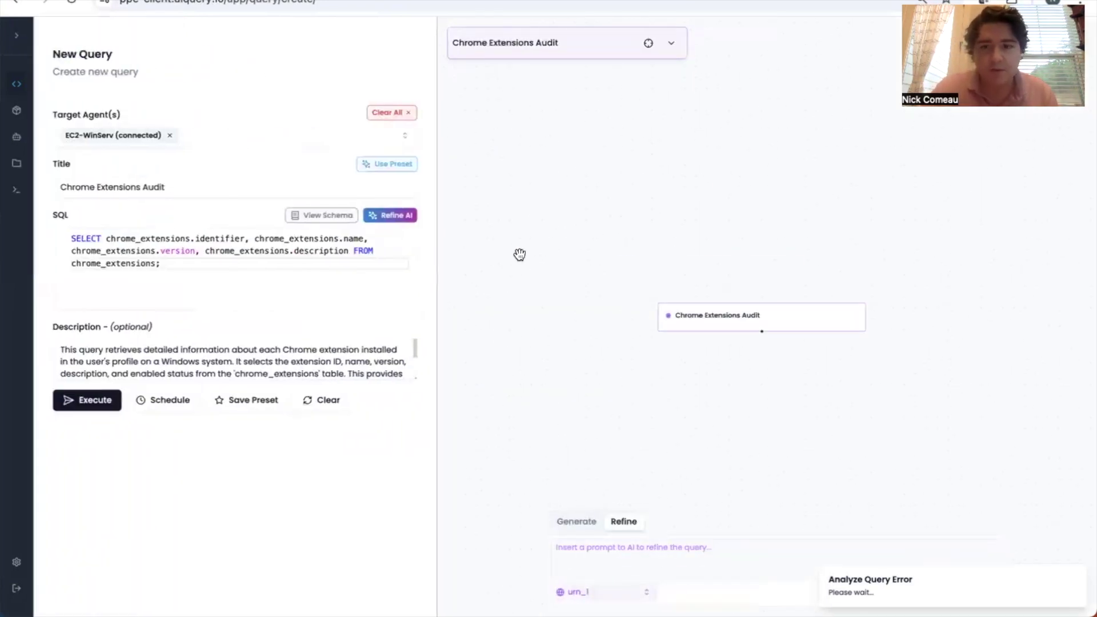
drag(762, 162, 798, 160)
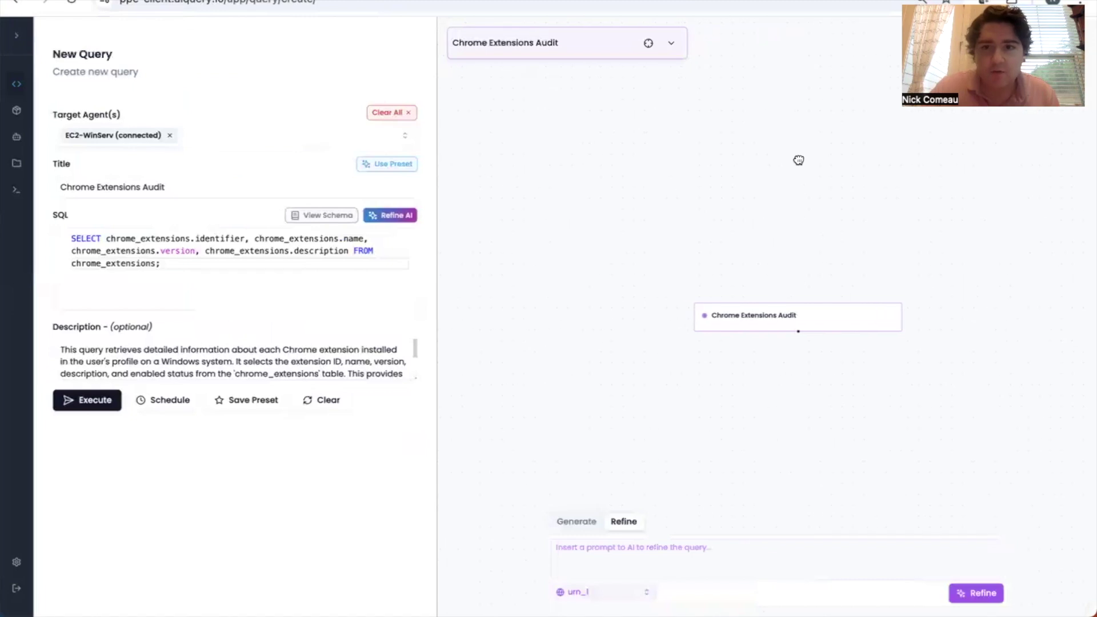
click(670, 43)
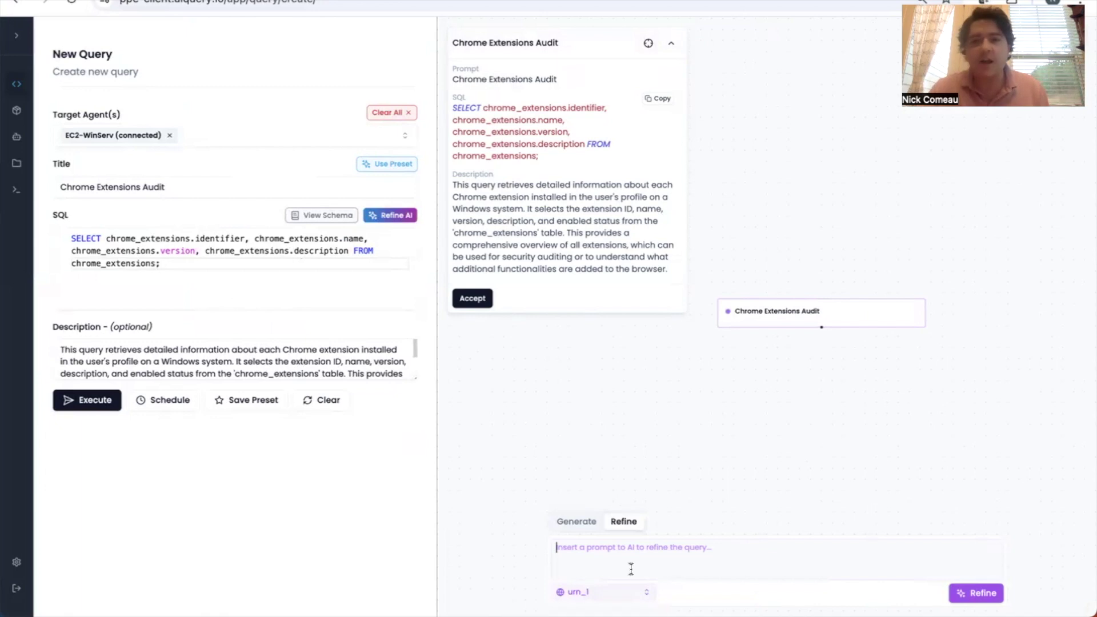
text(add )
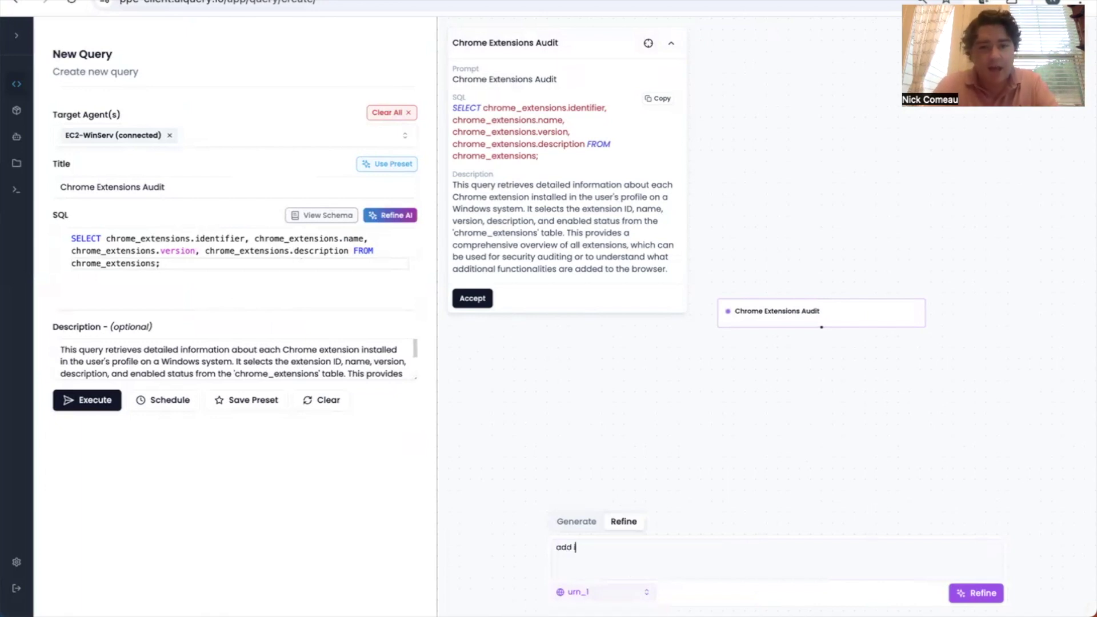
text(in the users table as the primary table)
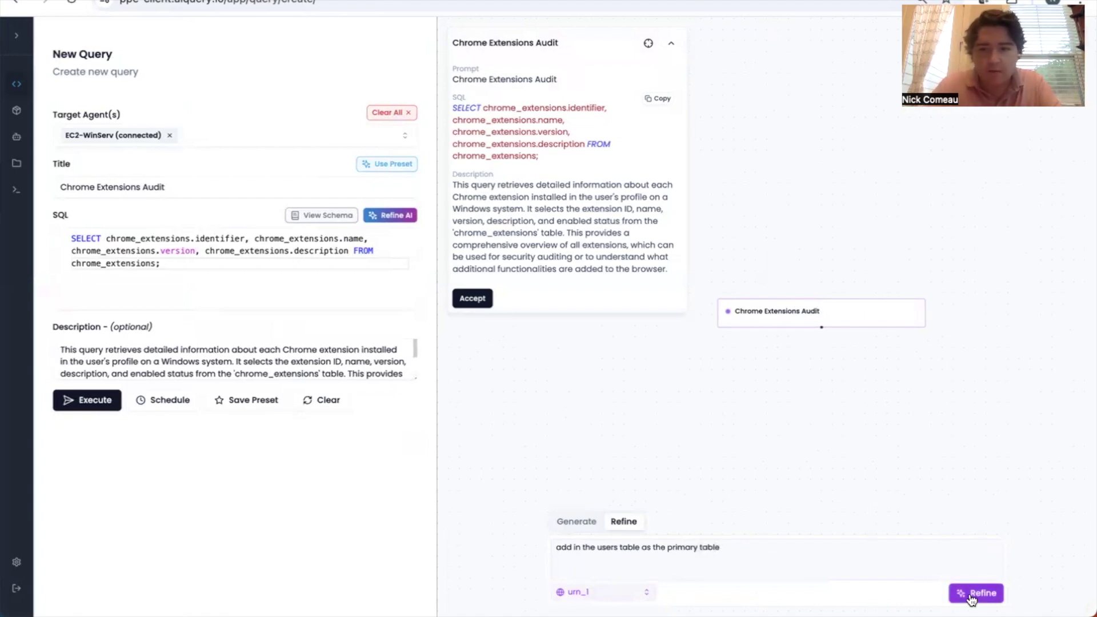
click(971, 594)
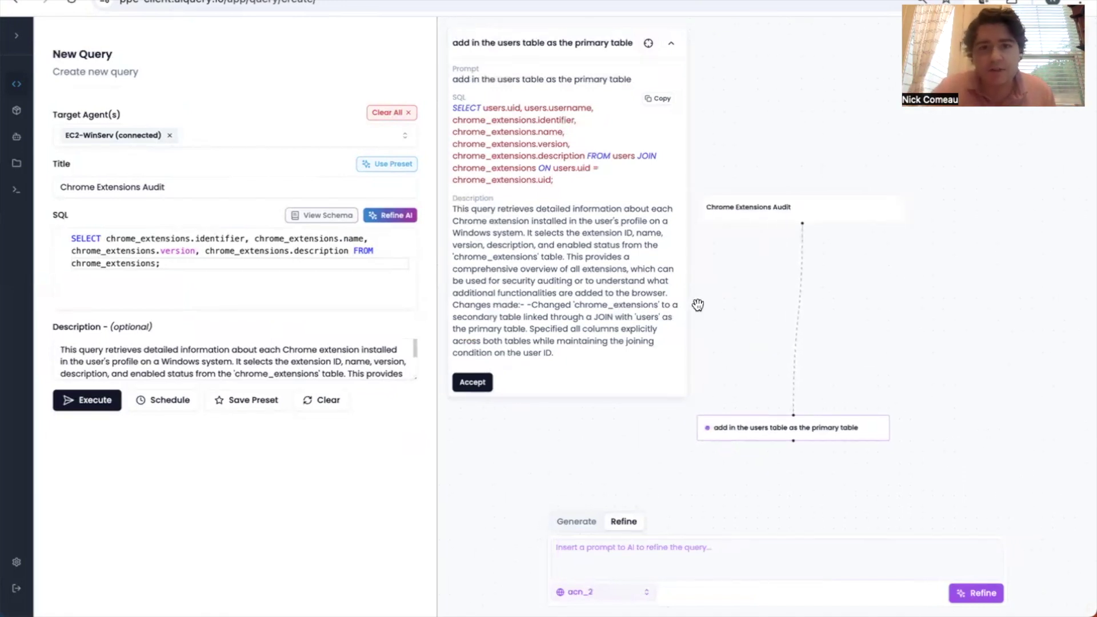
- Review the refined query's change description and its users JOIN clause, and accept the refined version
double_click(528, 305)
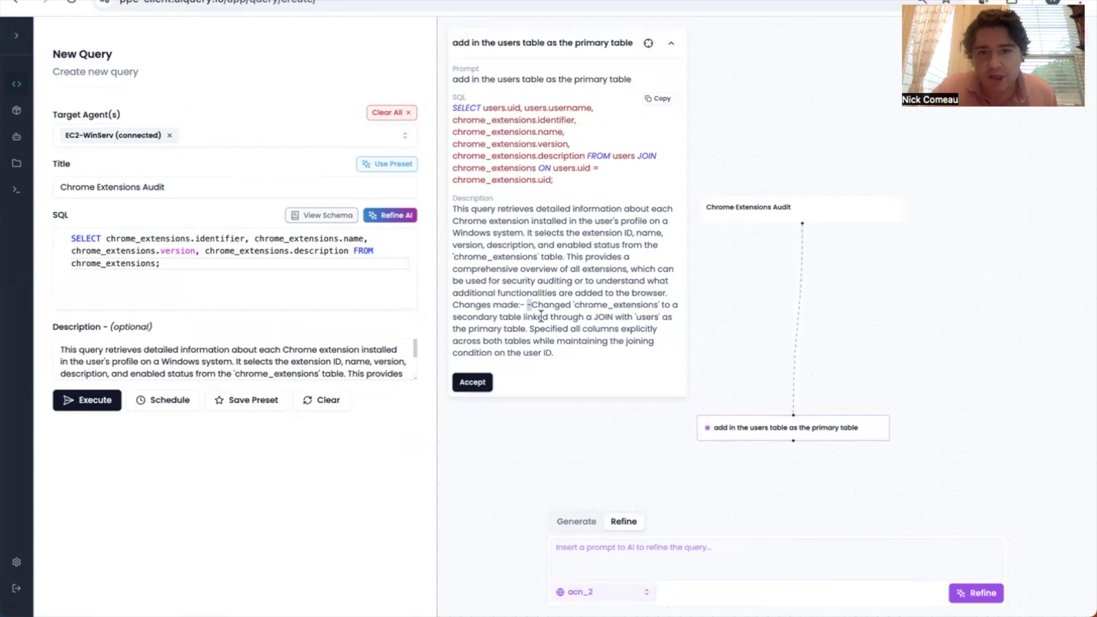
drag(540, 316, 558, 351)
drag(584, 155, 602, 180)
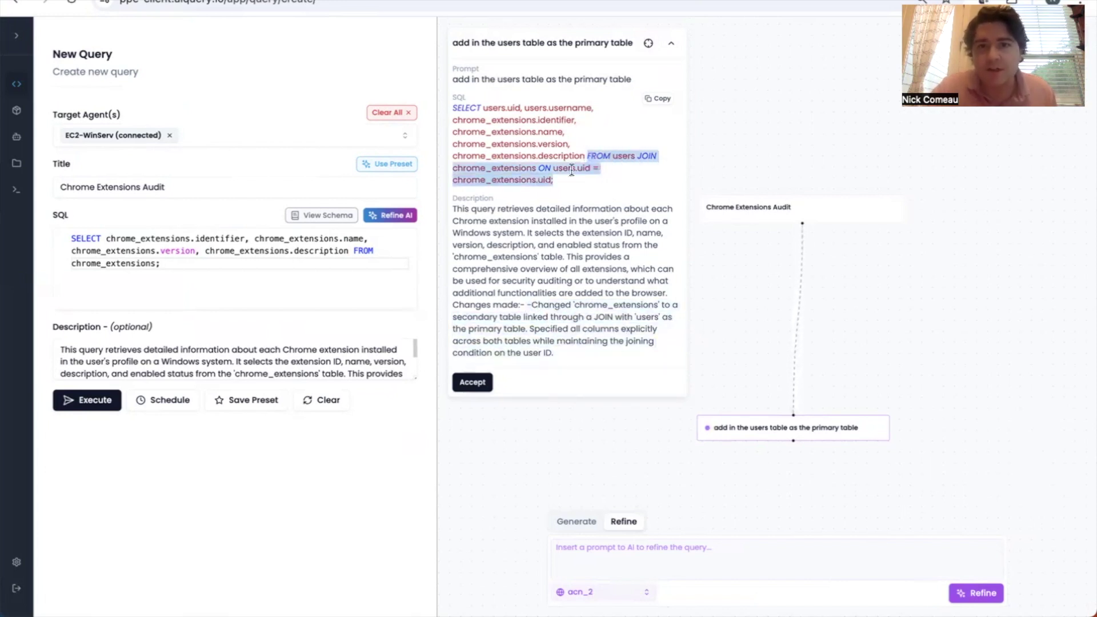
click(557, 174)
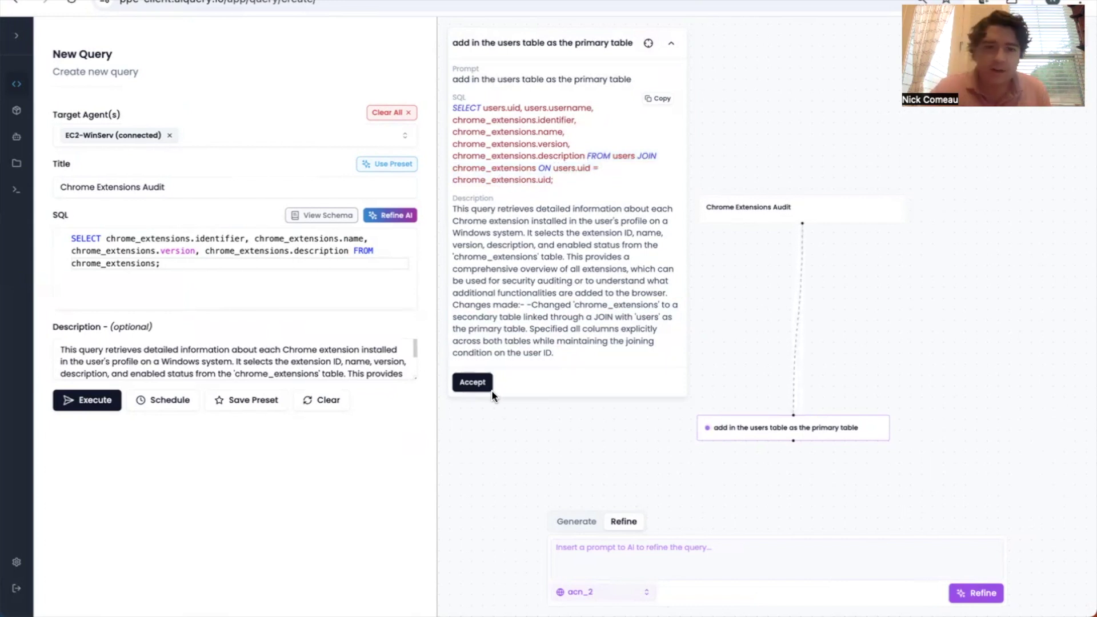
click(474, 383)
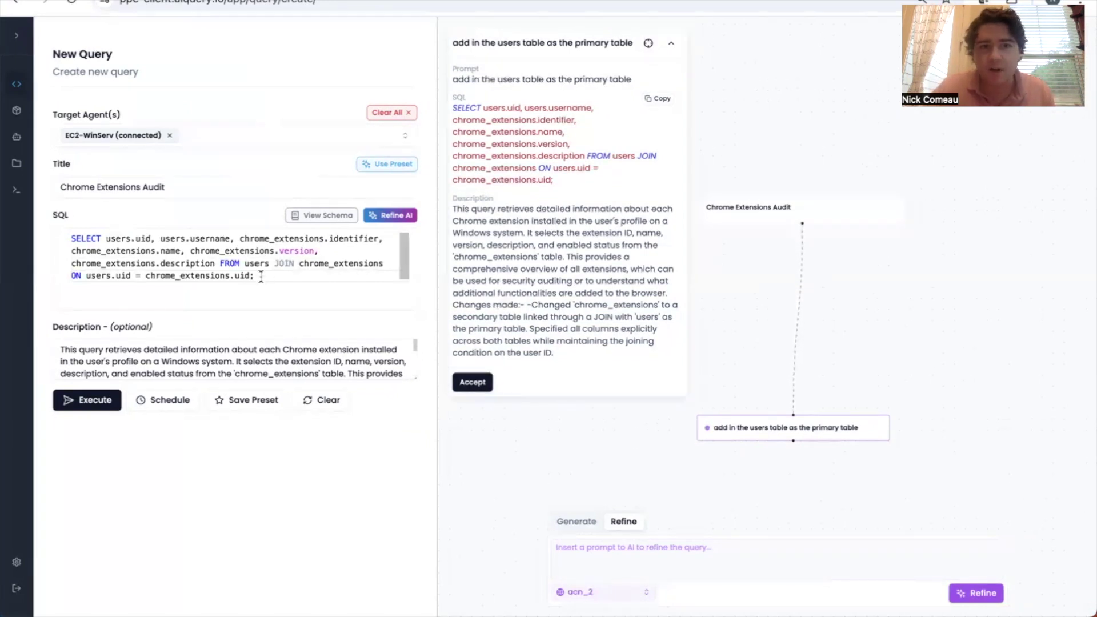
- Retitle the query "Chrome Extensions Audit (FIXED)" and execute it on EC2-WinServ
click(178, 186)
text(()
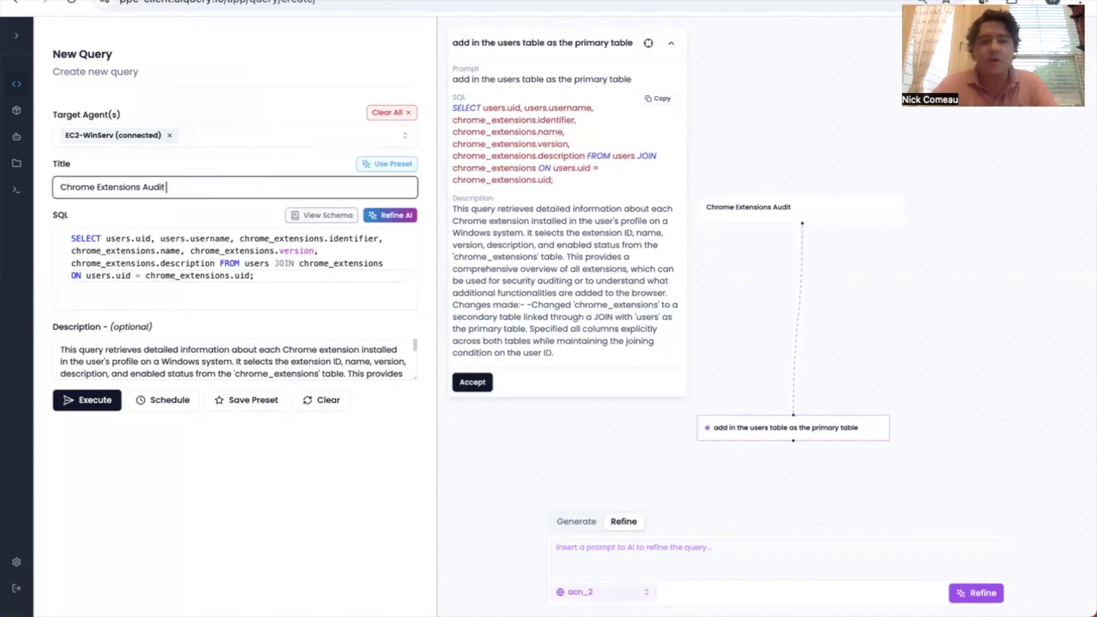
text(FiXED))
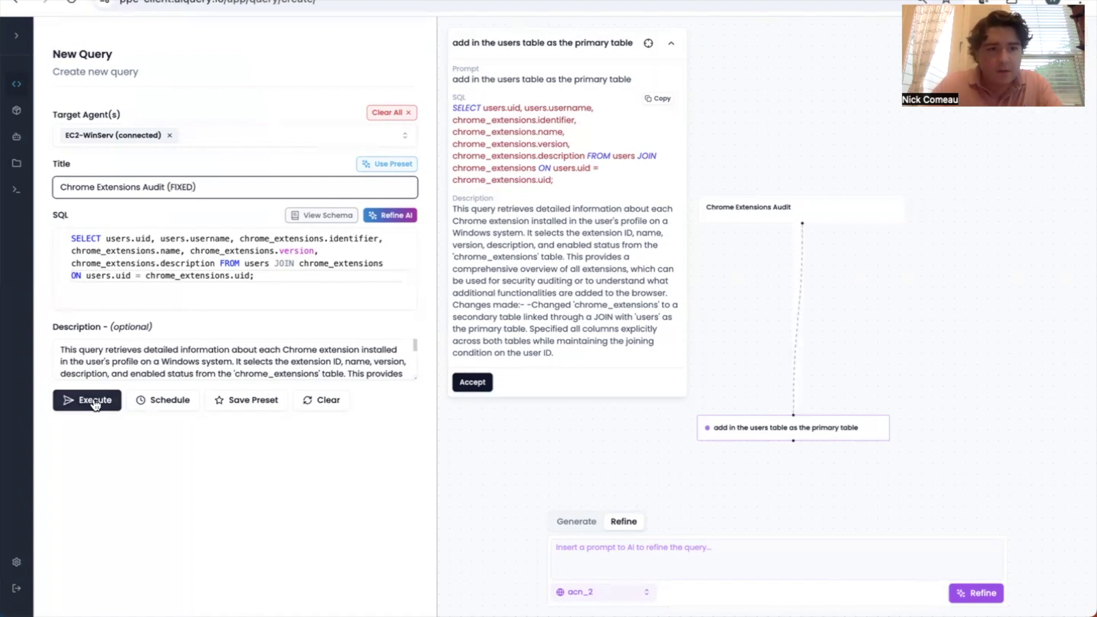
click(94, 401)
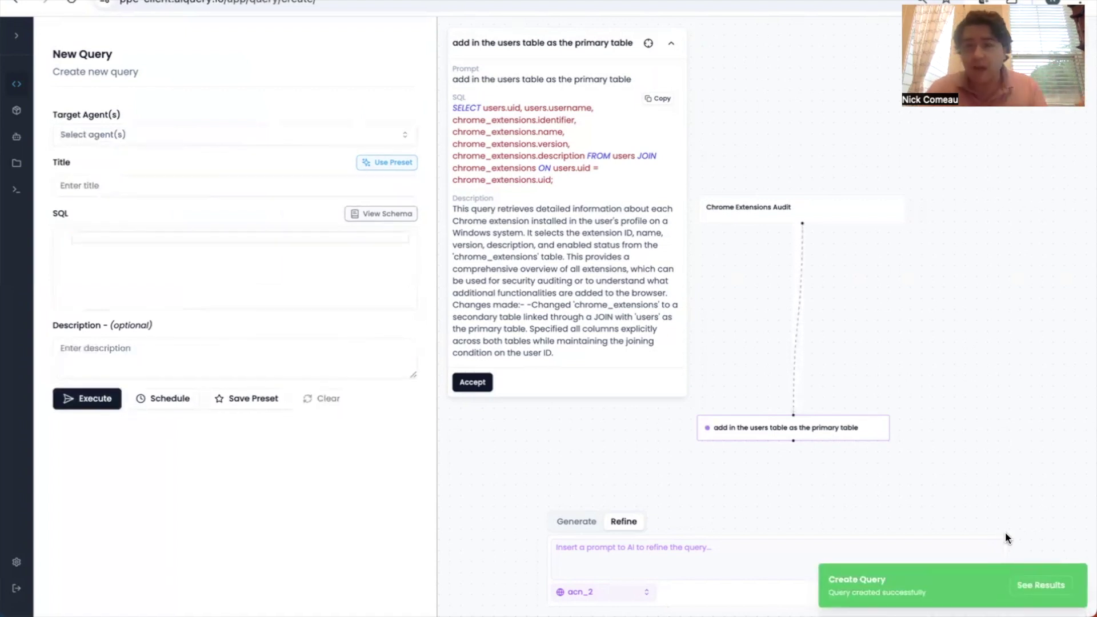
- Open the results of Chrome Extensions Audit (FIXED) and examine its progress, device status and response rows
click(1038, 586)
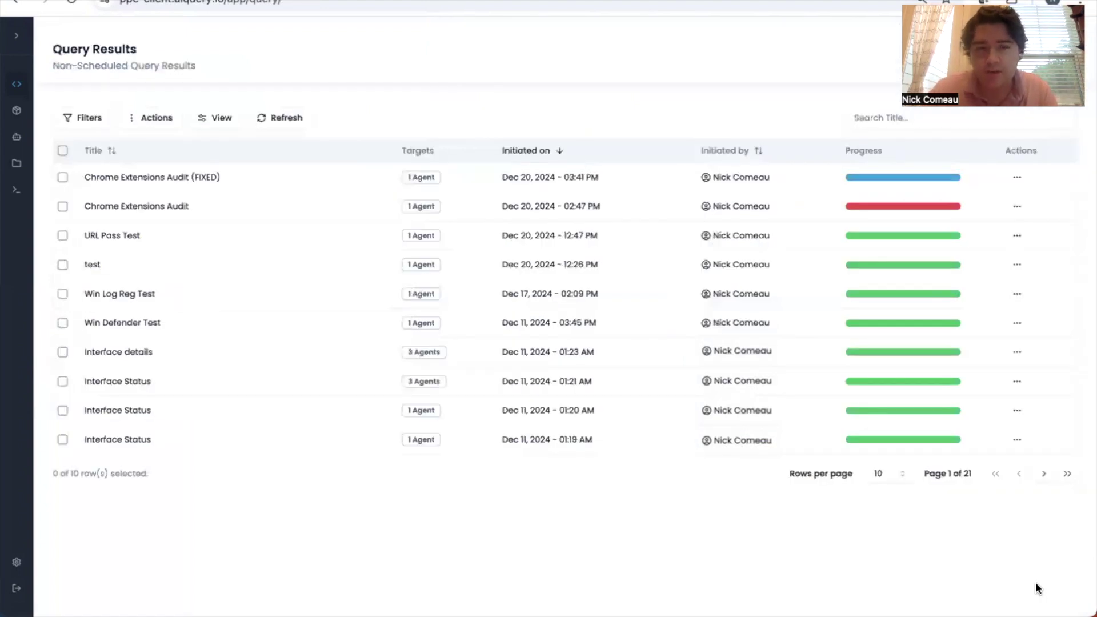
mouse_move(916, 175)
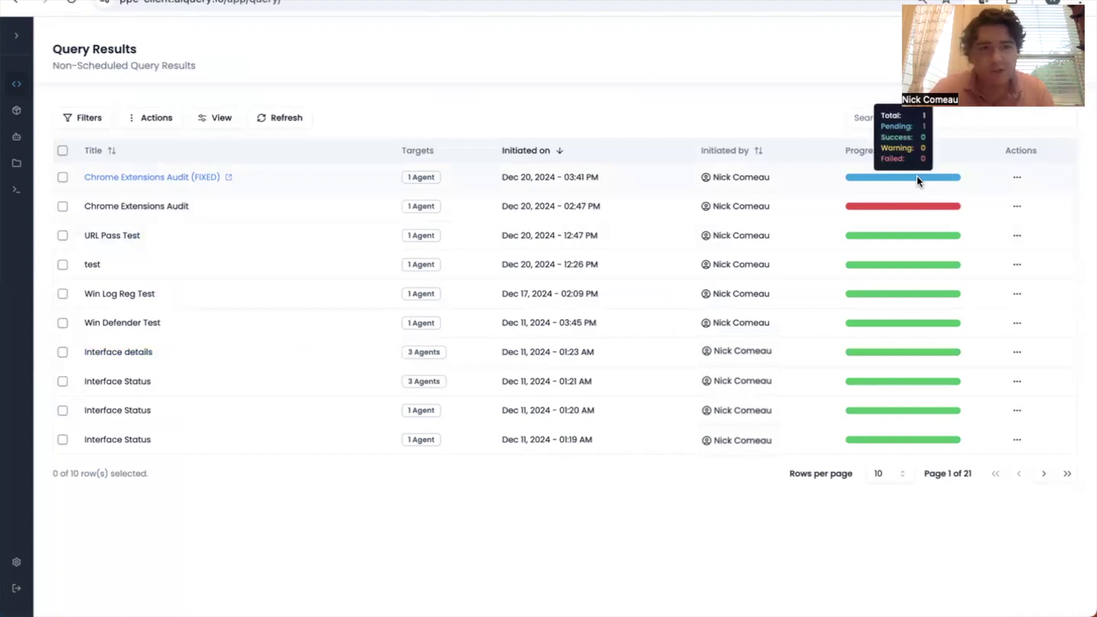
click(151, 182)
click(159, 116)
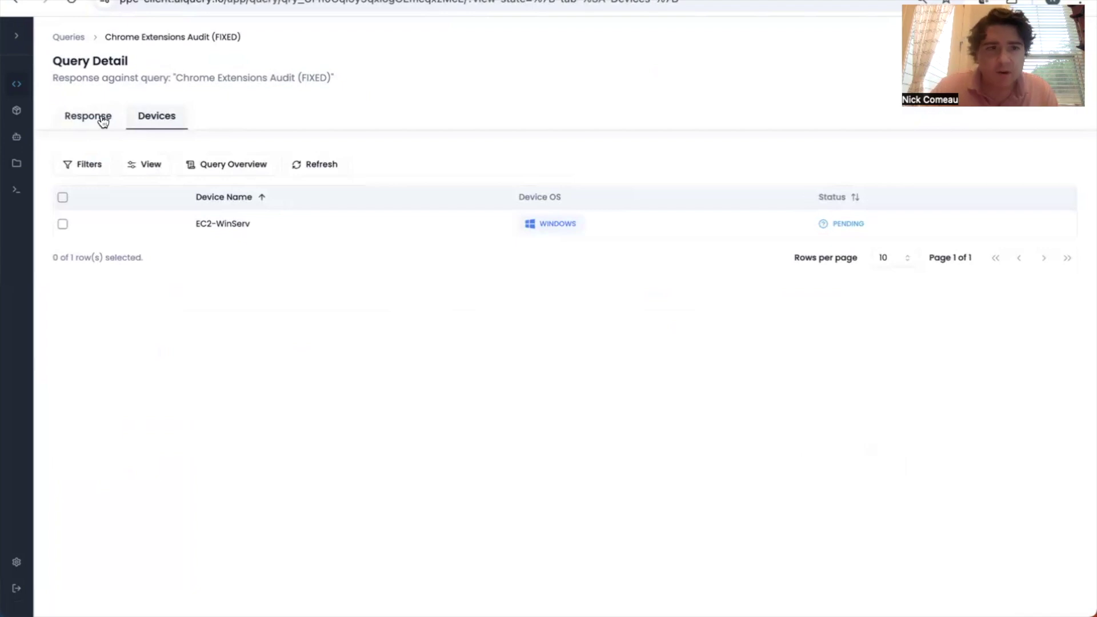
click(103, 121)
click(144, 122)
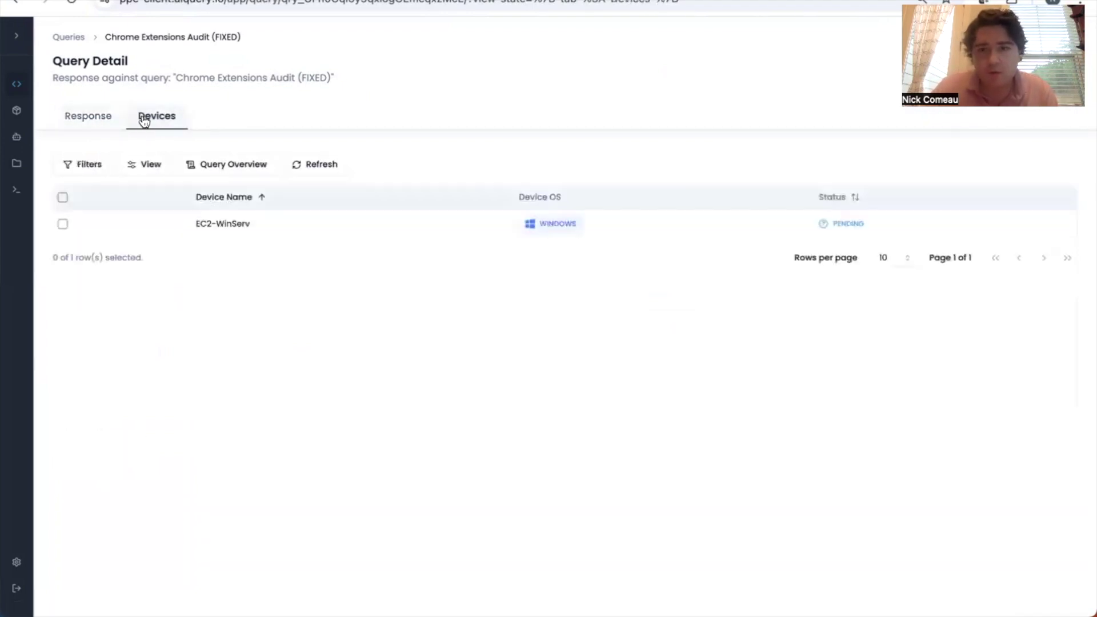
click(106, 121)
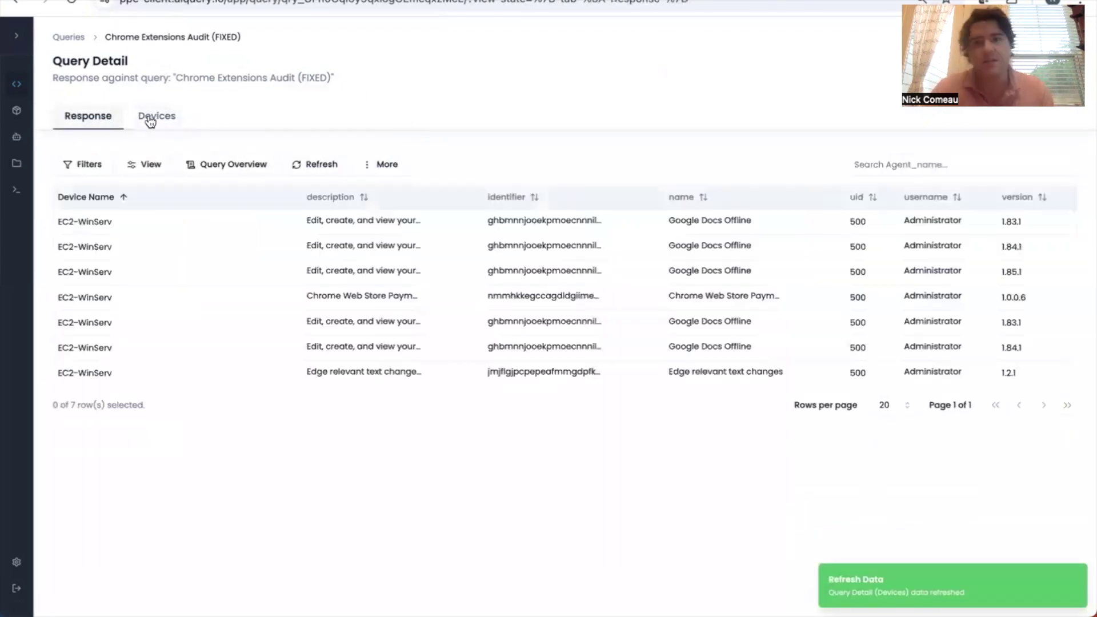
drag(1040, 378, 56, 213)
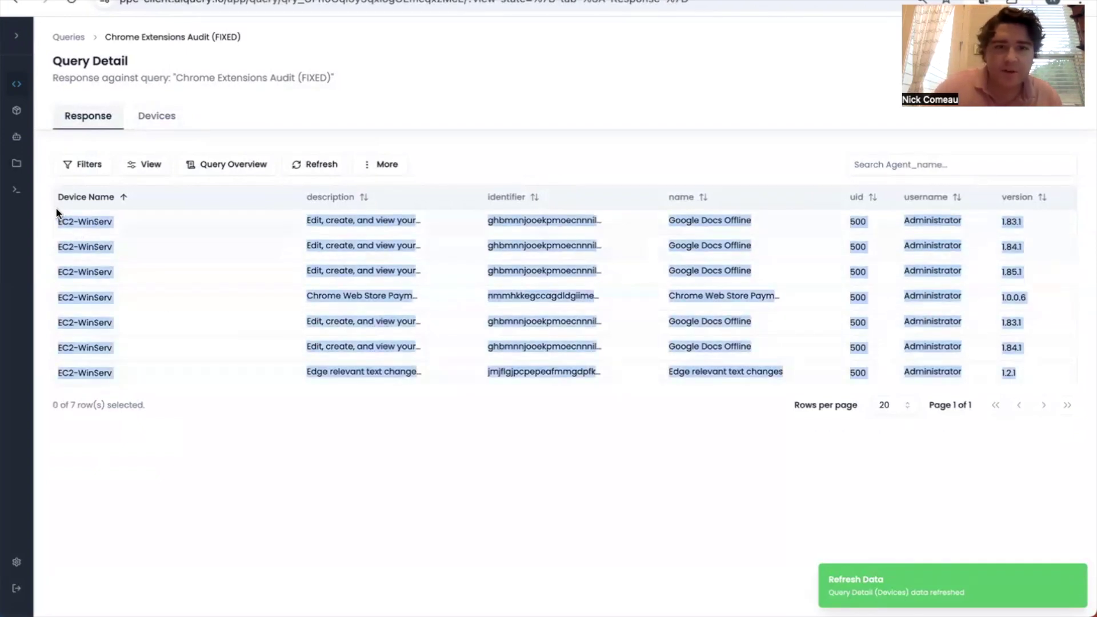
click(498, 276)
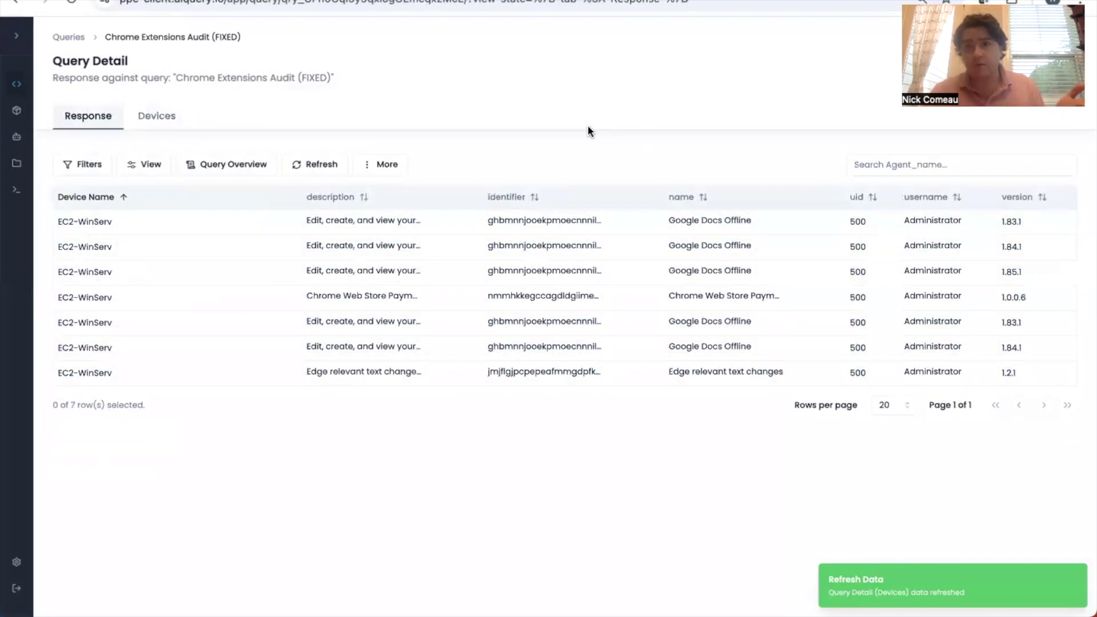